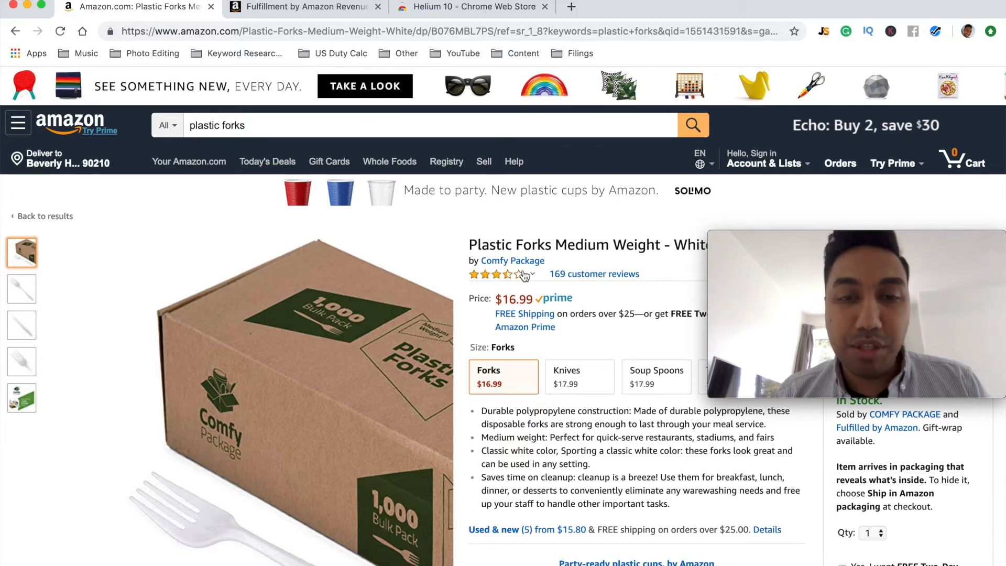
Step: Copy the ASIN from the product information of the plastic forks listing
scroll(524, 274, down, 15)
scroll(524, 274, down, 20)
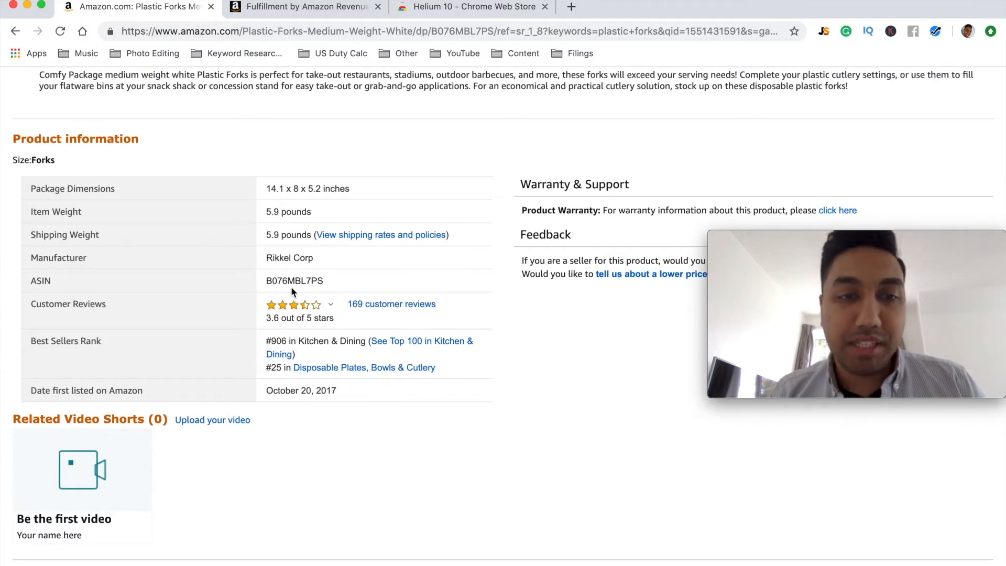
double_click(295, 282)
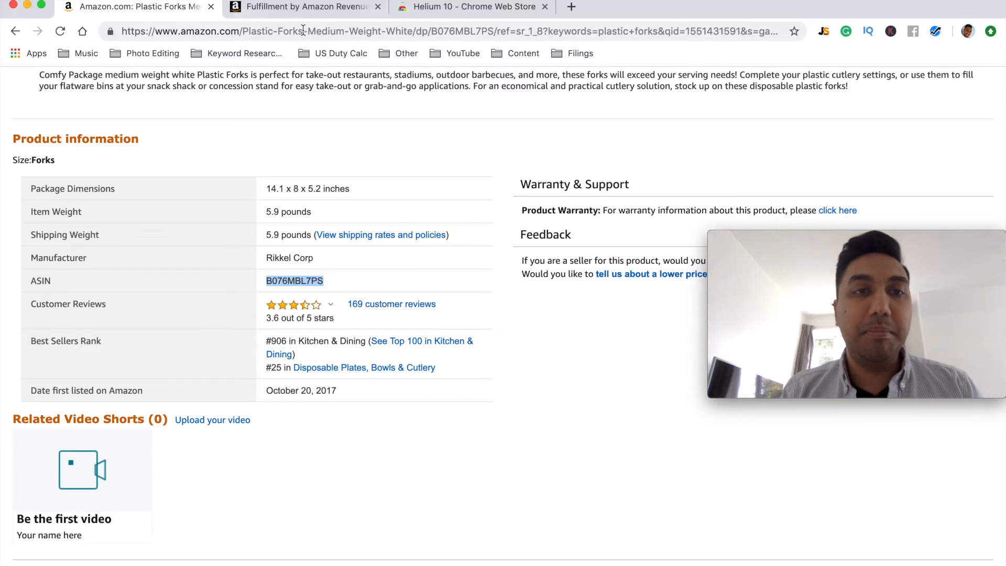
Step: Look up ASIN B076MBL7PS as a new product in the Fulfillment by Amazon Revenue Calculator
click(308, 14)
scroll(260, 208, up, 3)
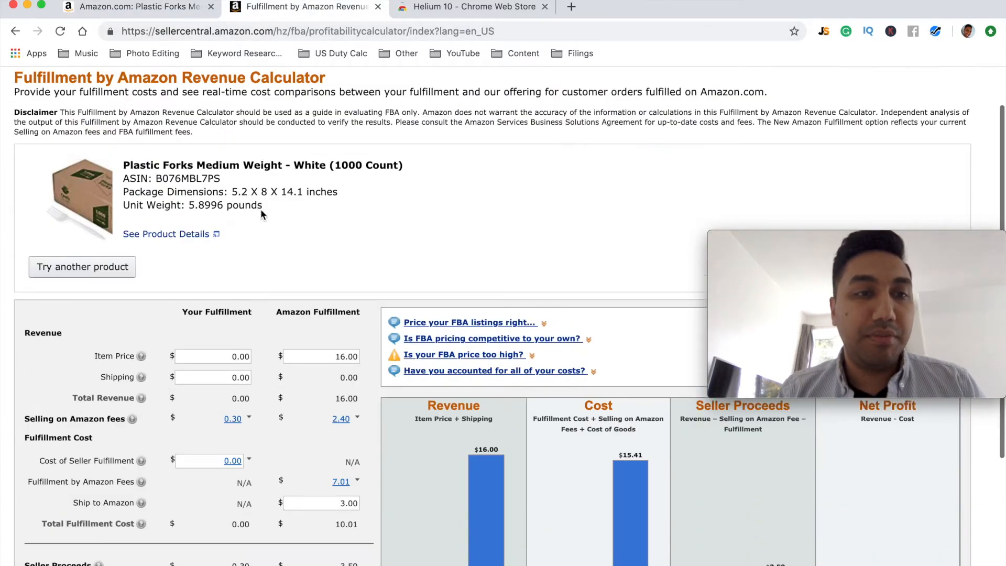
click(107, 292)
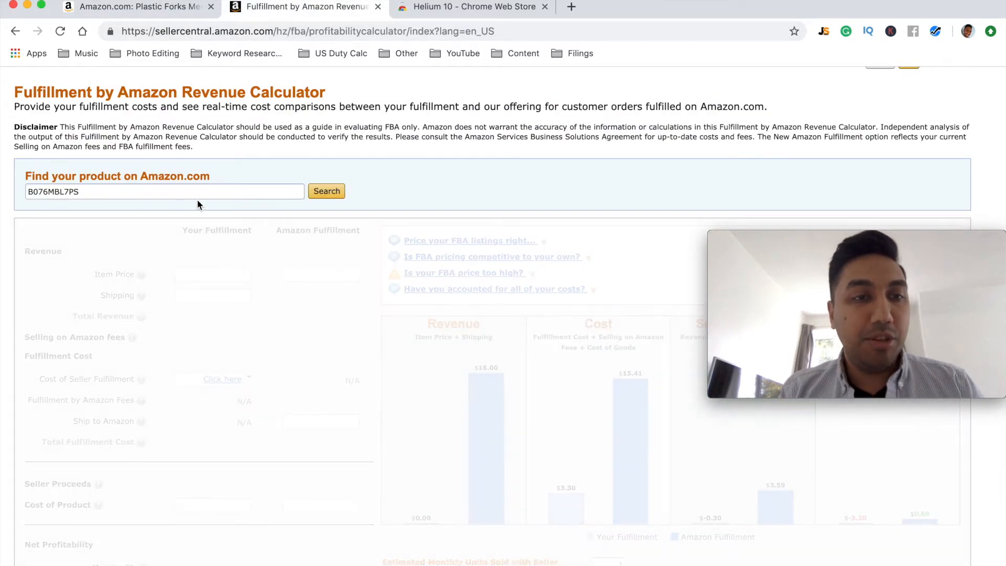
click(124, 193)
key(Return)
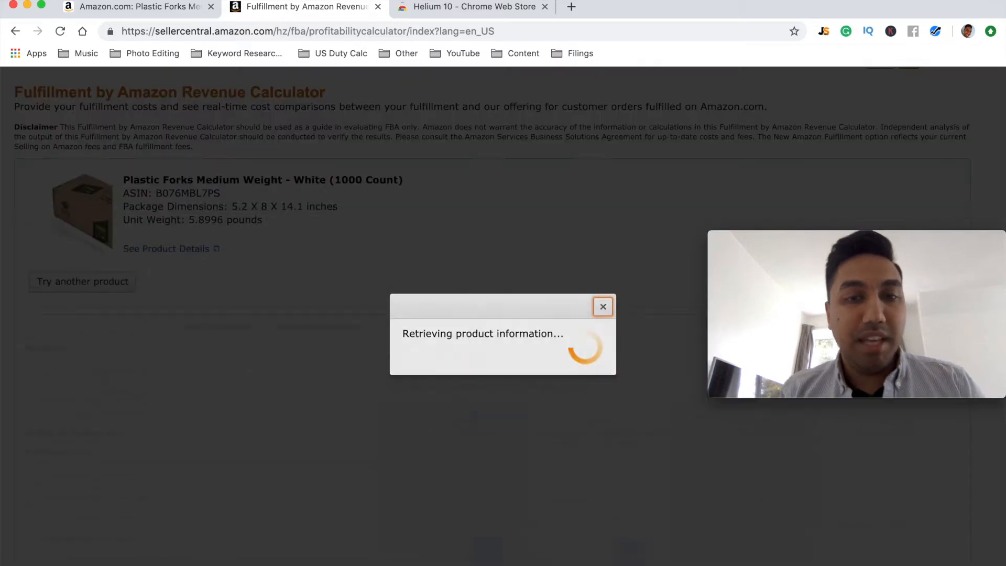
Step: Check the forks' price on the Amazon listing and set the calculator's Amazon Fulfillment item price to 17
scroll(318, 398, down, 3)
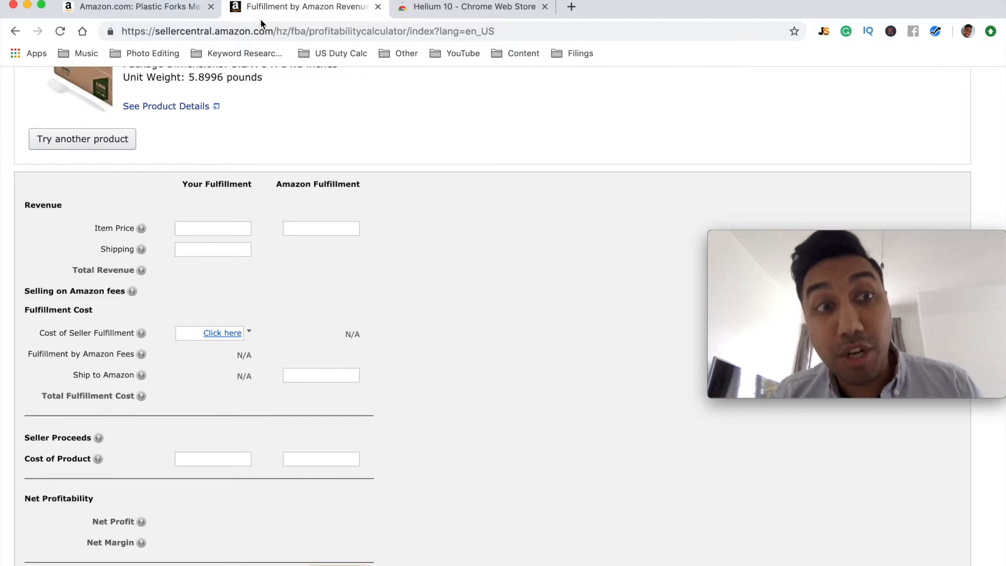
click(140, 6)
scroll(340, 230, up, 15)
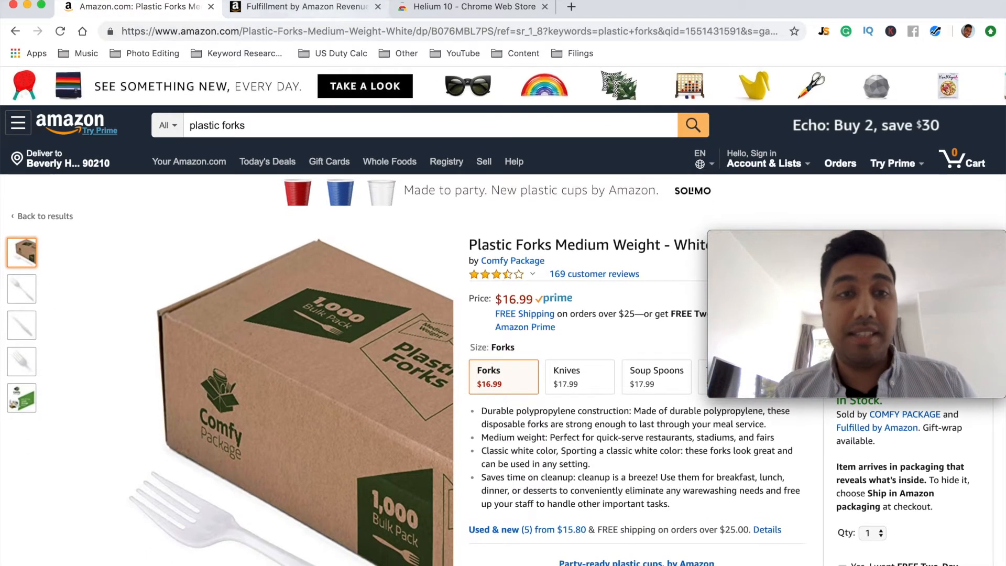
click(259, 8)
click(331, 231)
text(17)
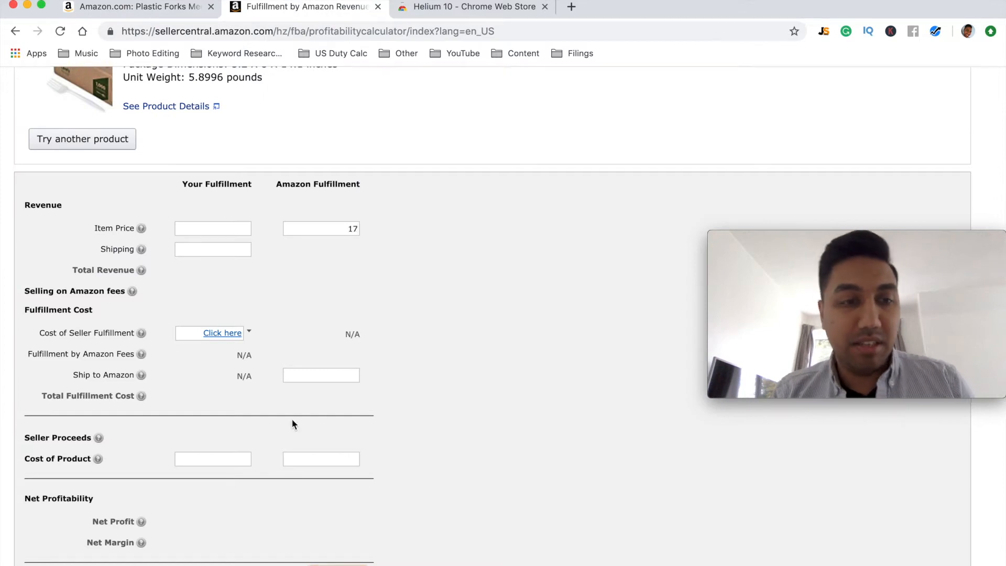
Step: Set Ship to Amazon to 2 and Cost of Product to 3 for Amazon Fulfillment, and calculate the profitability
click(351, 373)
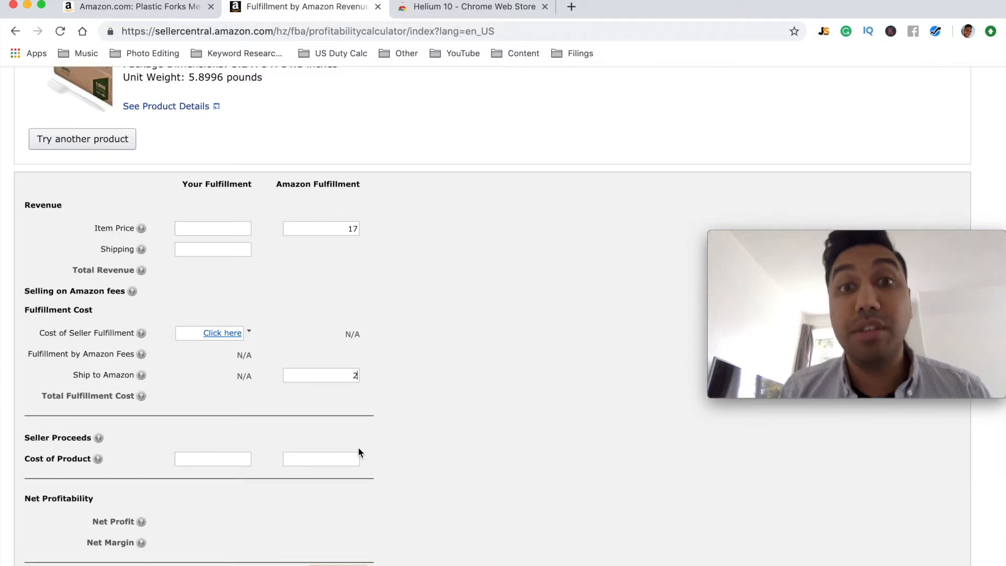
scroll(358, 450, down, 3)
click(326, 388)
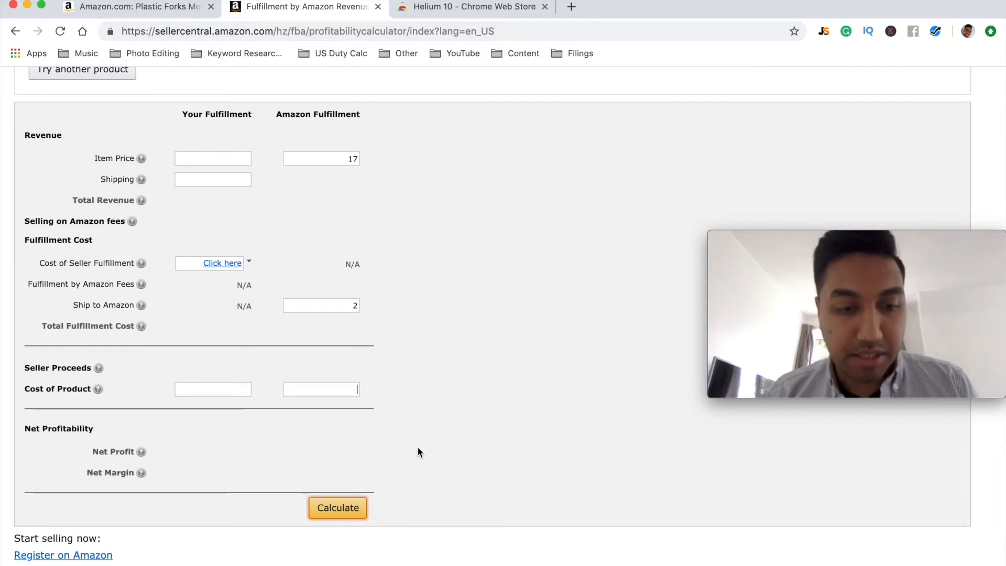
text(3)
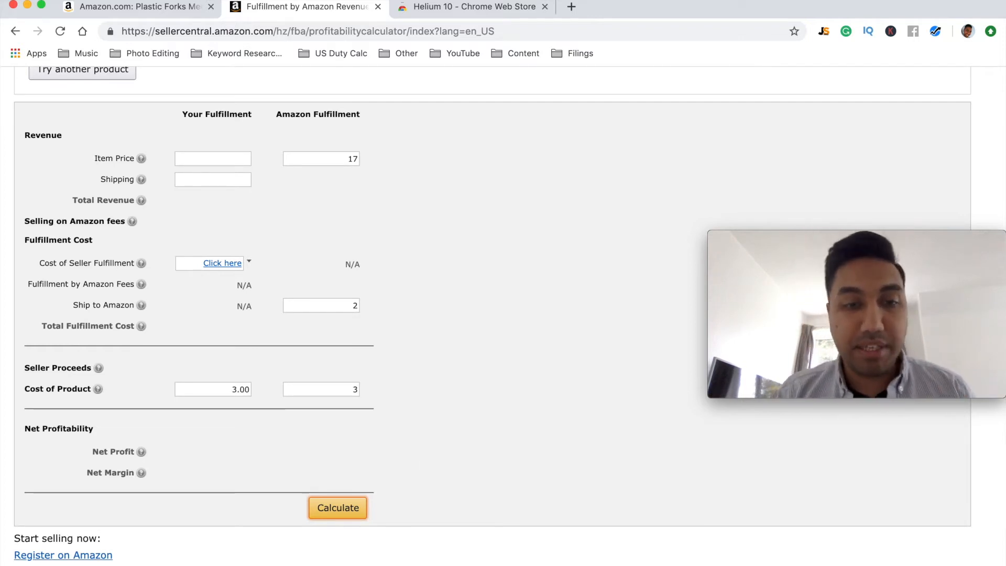
click(338, 509)
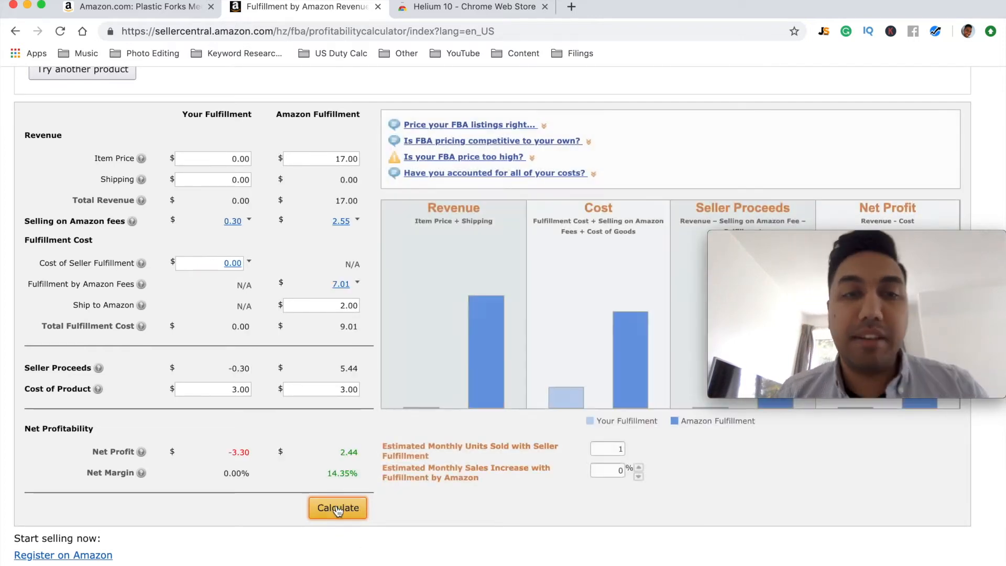
Step: Examine the breakdowns of the Selling on Amazon fees and the Fulfillment by Amazon fees
click(356, 221)
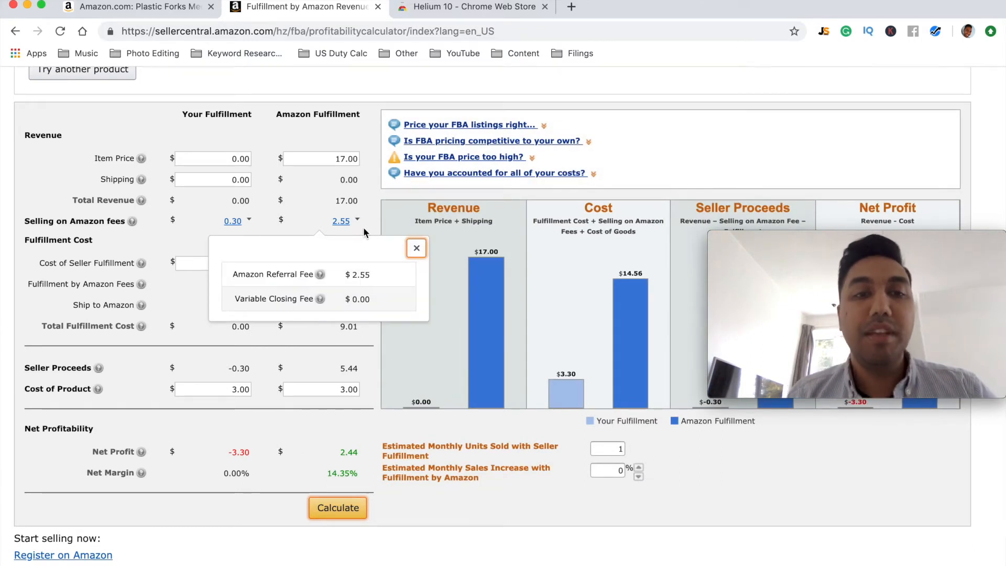
click(364, 230)
click(357, 286)
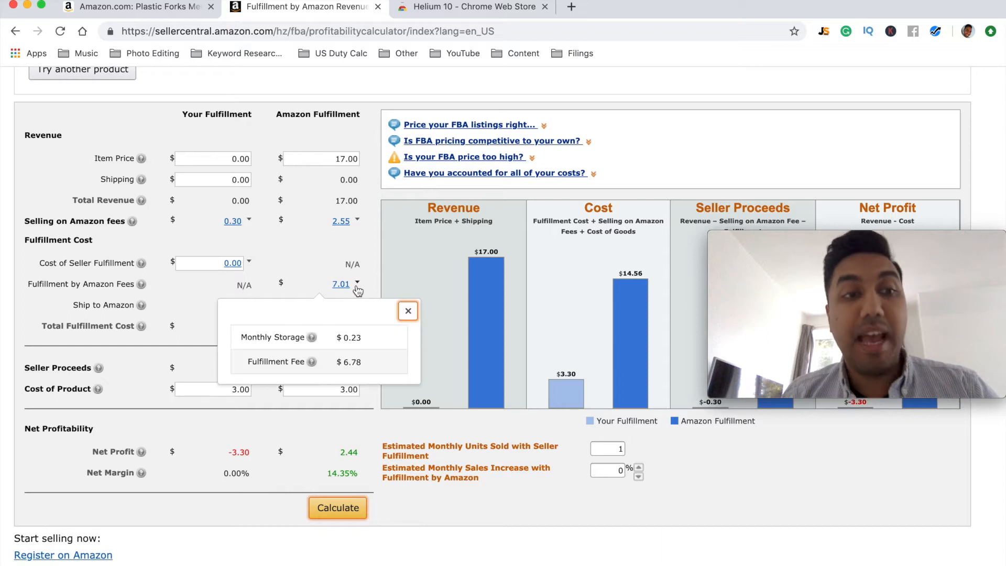
click(367, 267)
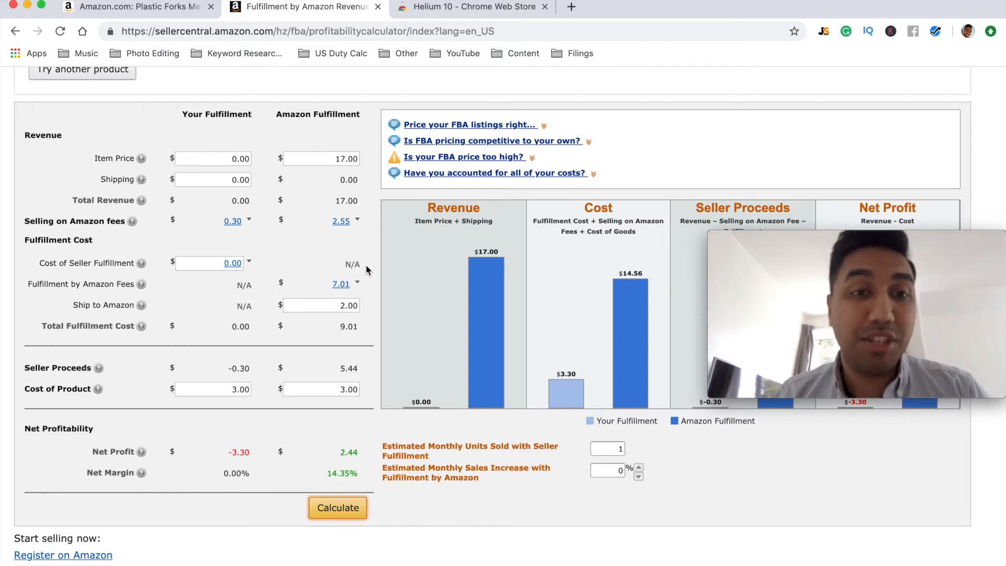
click(357, 221)
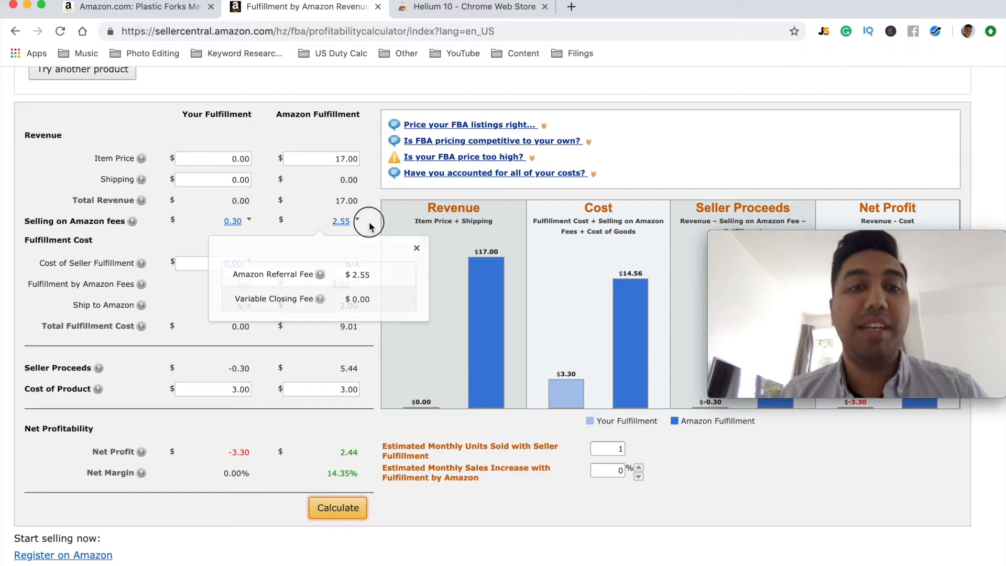
click(367, 260)
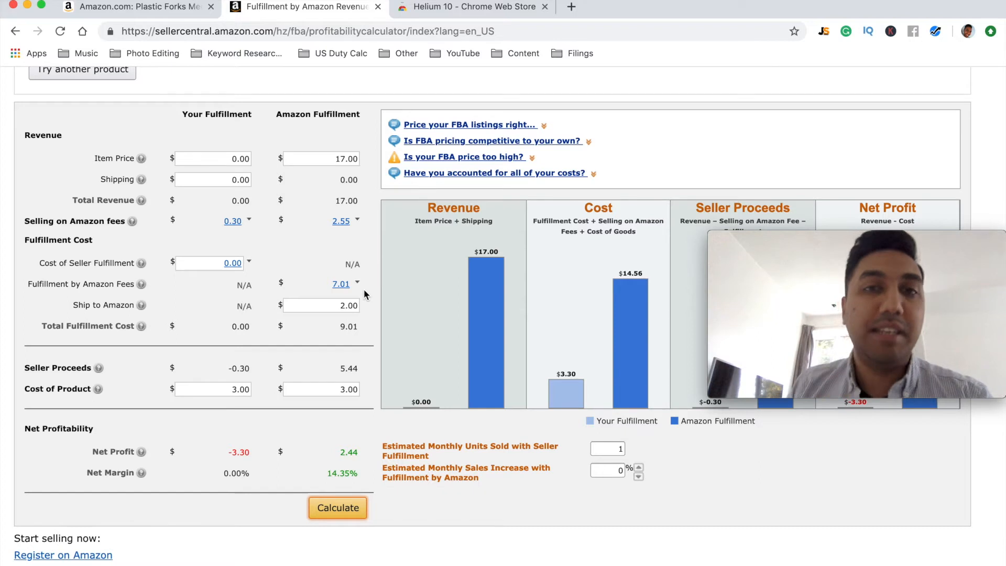
Step: View the Helium 10 extension's Chrome Web Store page and open its Profitability Calculator on the plastic forks listing
click(461, 6)
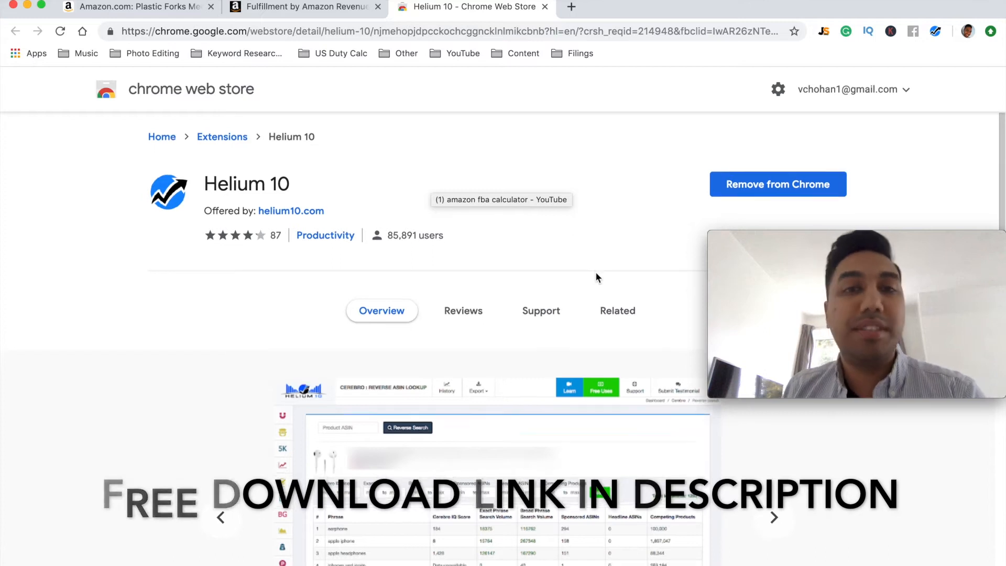
scroll(595, 271, down, 1)
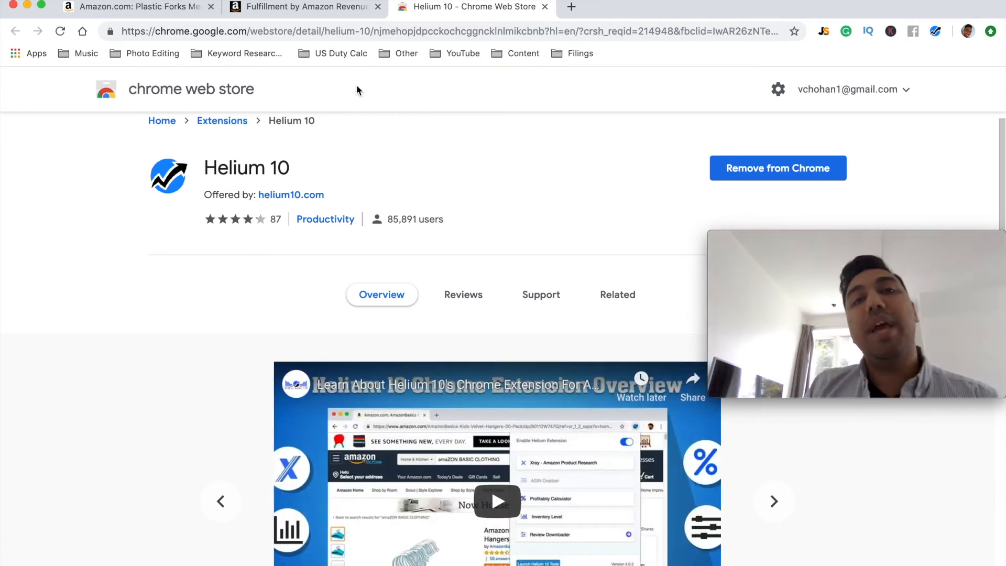
click(159, 17)
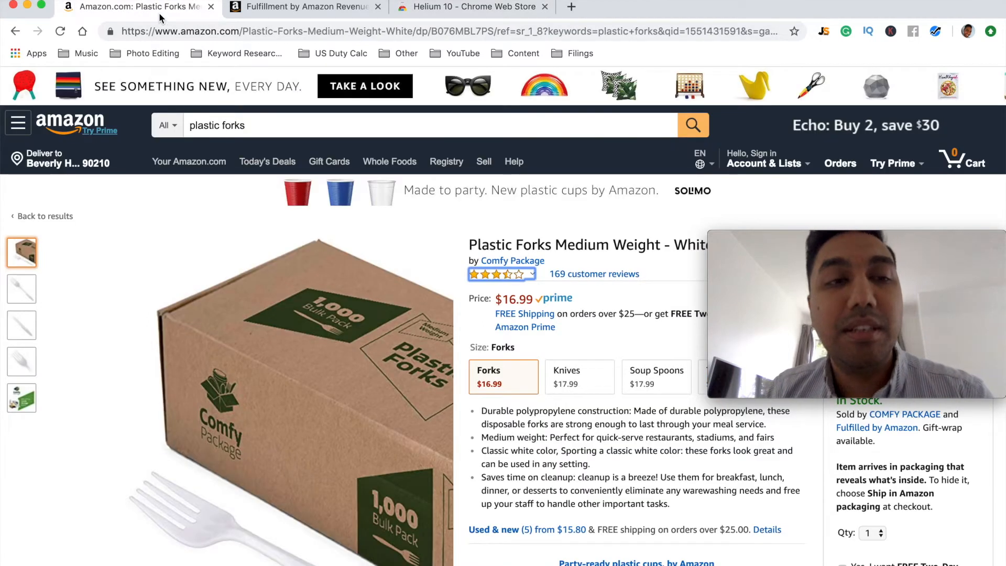
click(935, 32)
drag(768, 285, 777, 422)
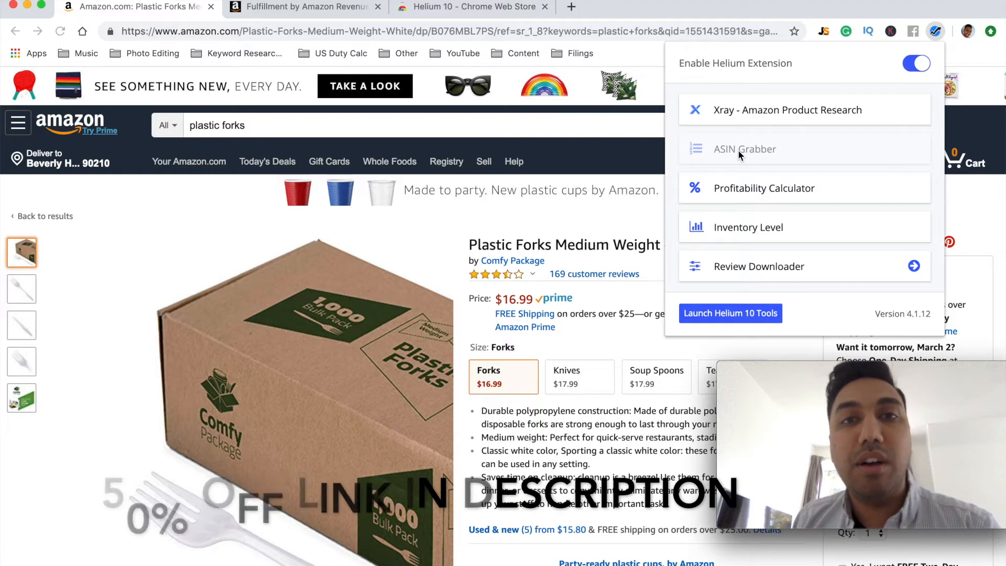
click(753, 189)
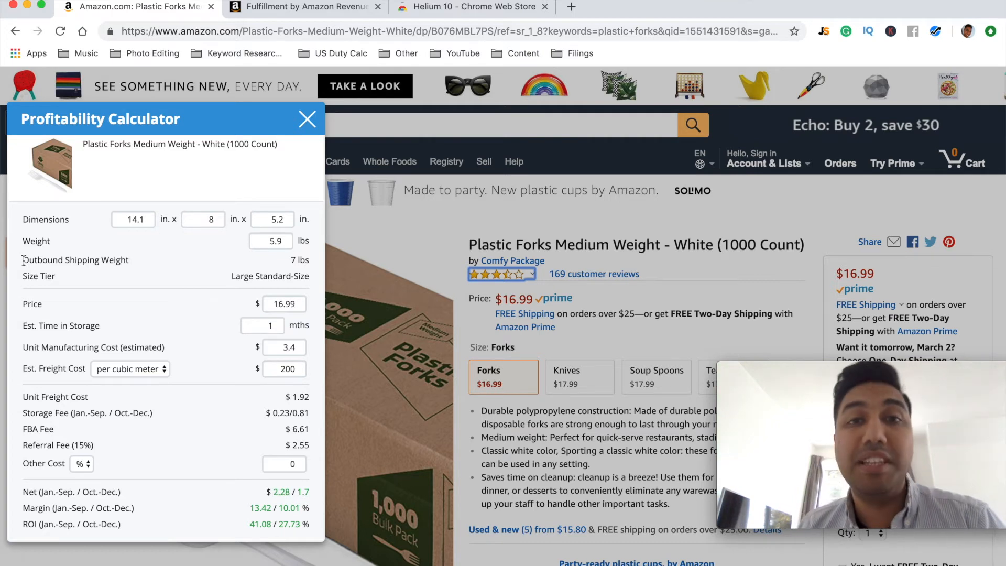
Step: Examine the size tier and the estimated unit manufacturing cost in the Profitability Calculator
drag(231, 276, 293, 274)
click(260, 292)
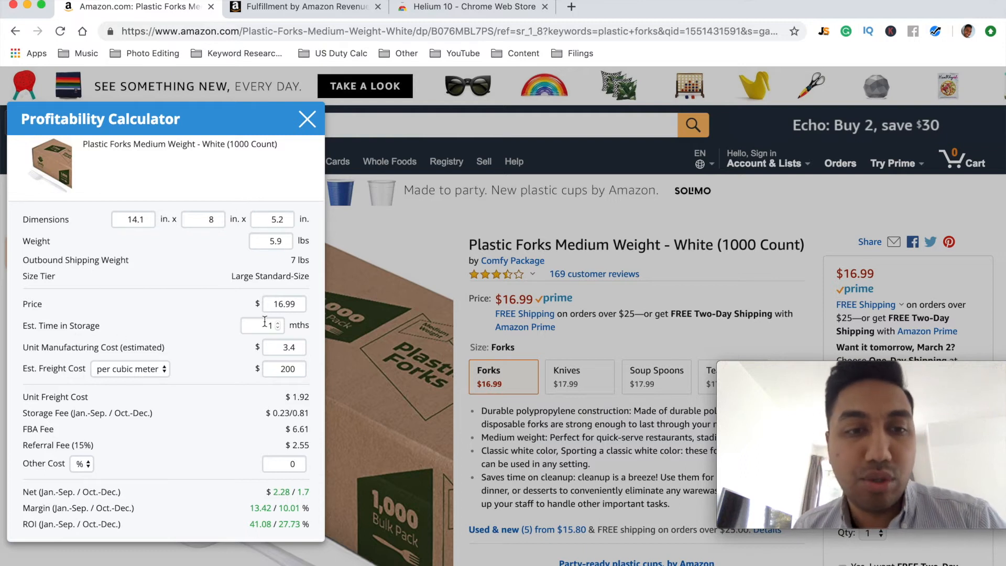
drag(29, 345, 160, 345)
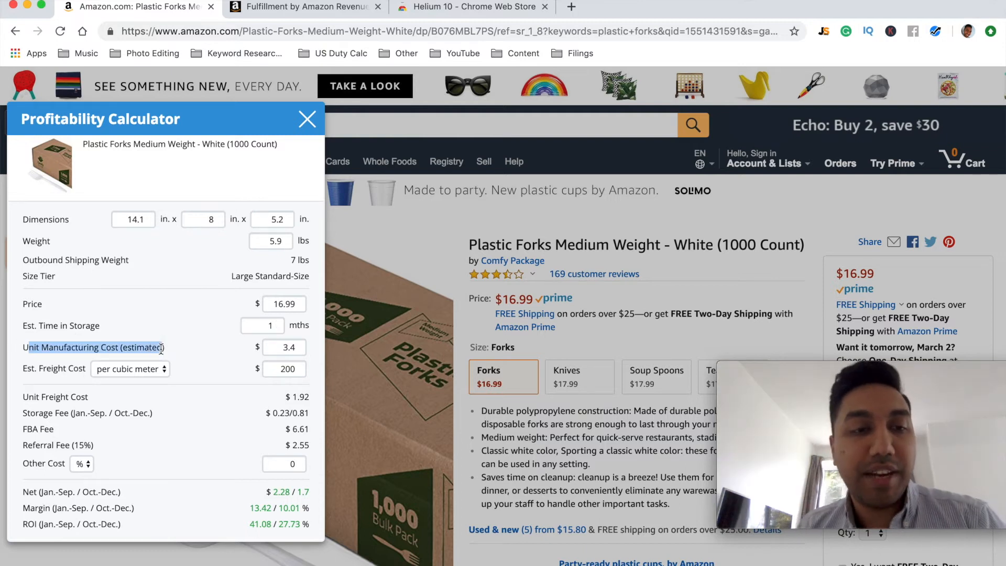
click(161, 347)
drag(292, 350, 281, 349)
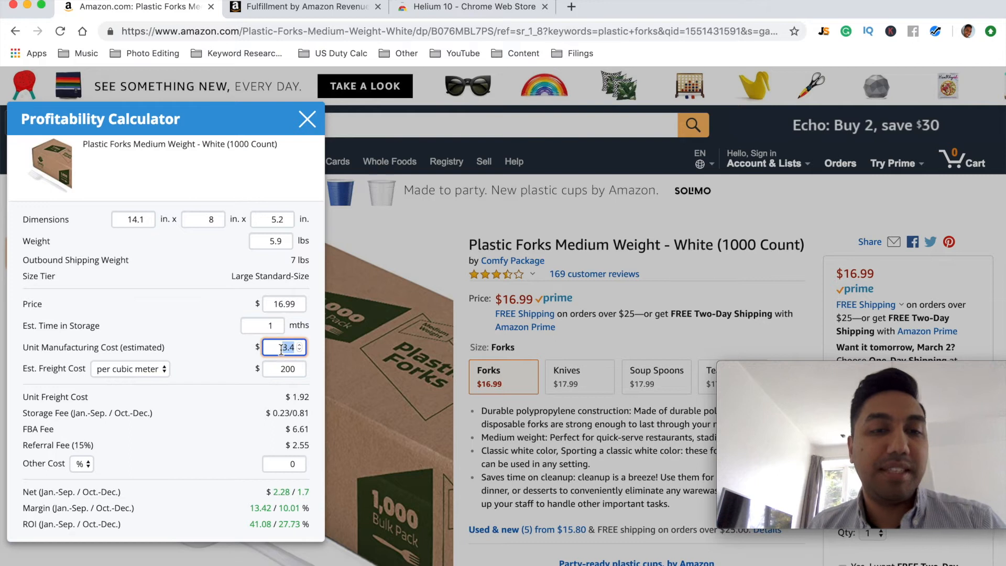
click(204, 350)
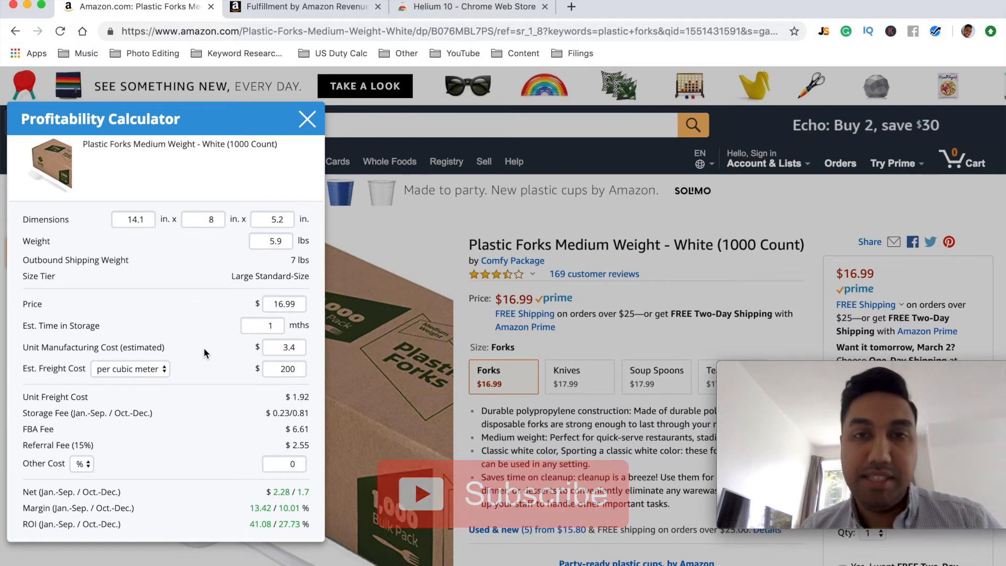
click(281, 348)
click(229, 350)
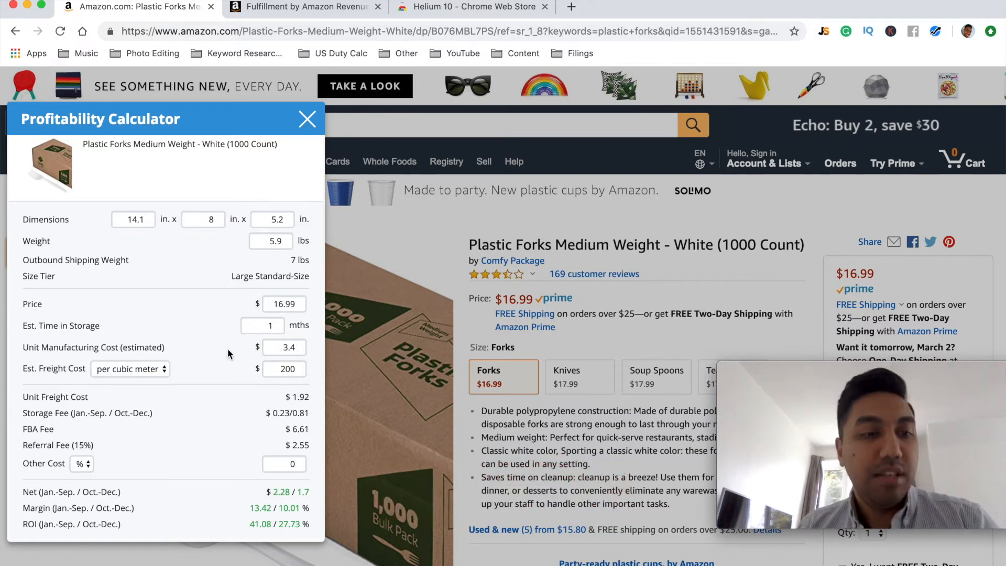
Step: Review the unit options for the estimated freight cost and the calculated unit freight cost
click(165, 369)
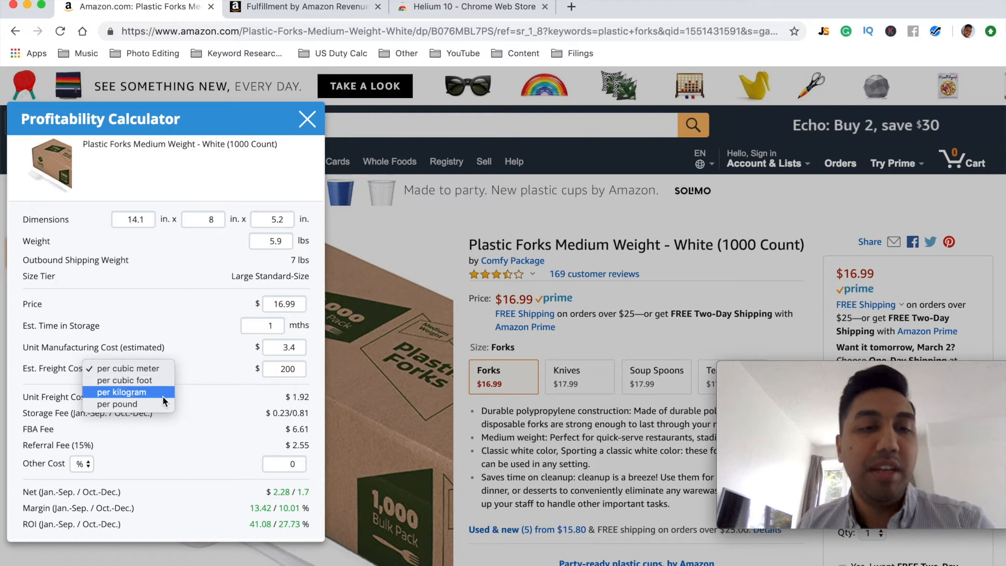
click(212, 364)
click(285, 383)
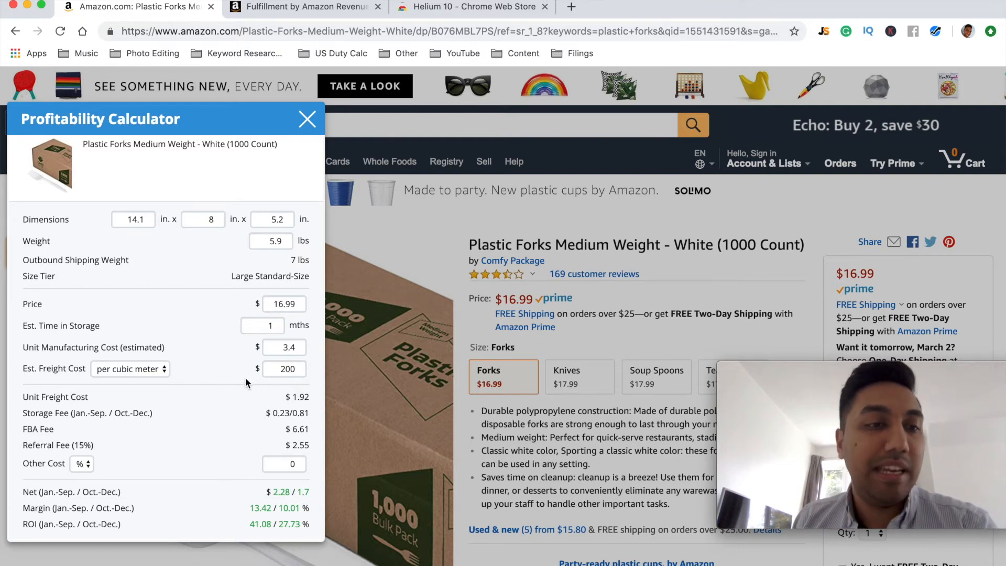
scroll(175, 385, down, 1)
scroll(175, 385, up, 1)
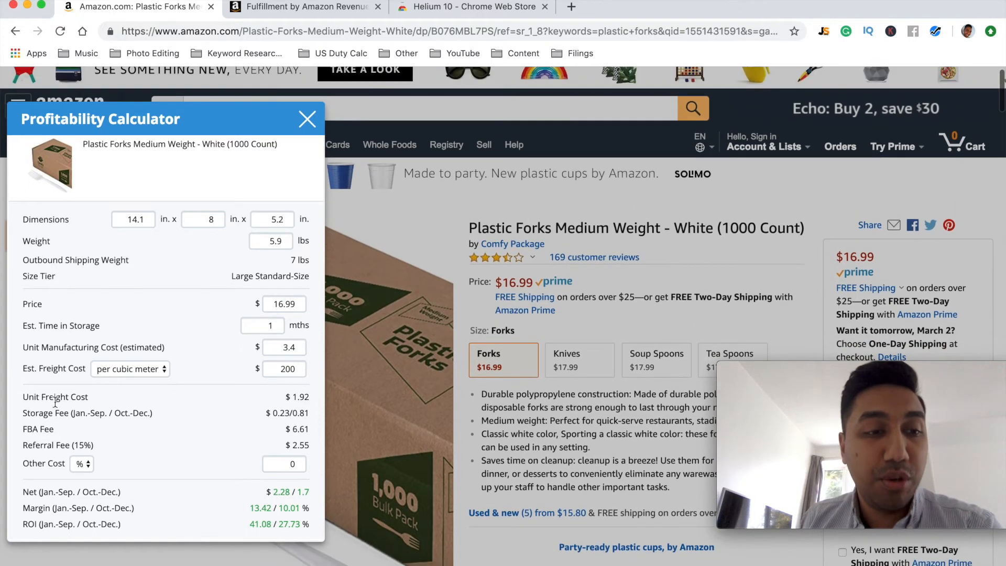
drag(26, 396, 302, 396)
click(302, 396)
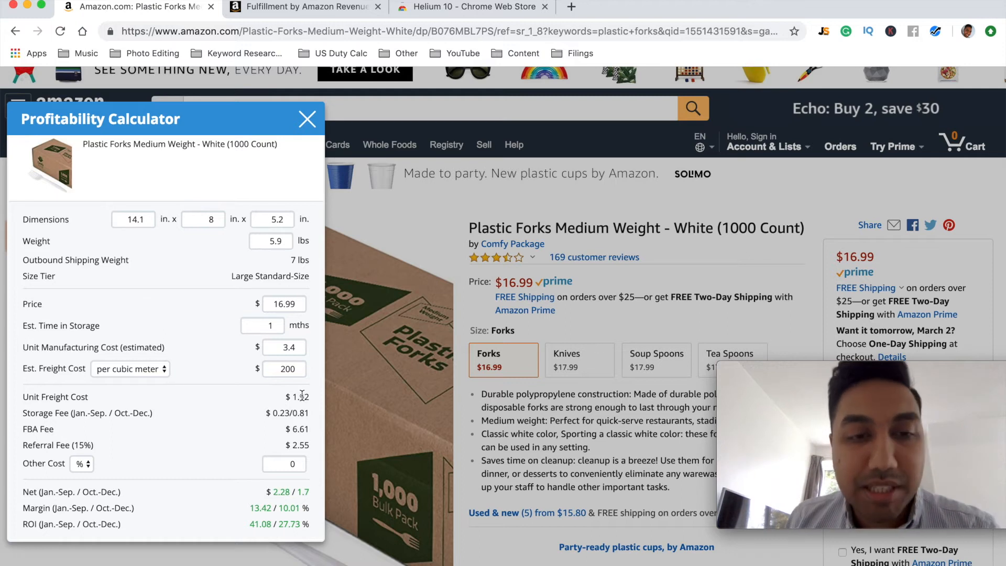
drag(285, 396, 312, 402)
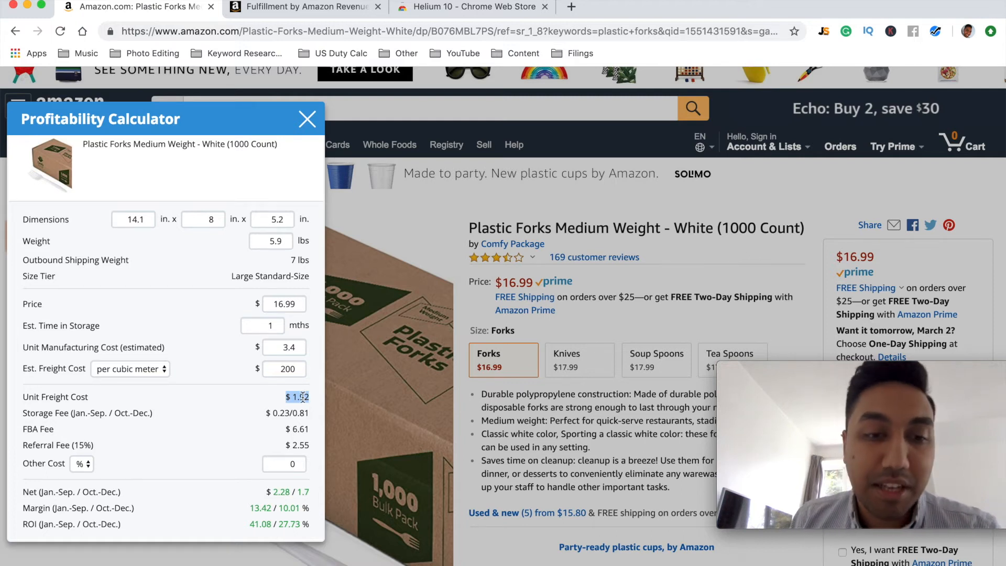
Step: Examine the storage fees for January to September and October to December
drag(23, 413, 140, 413)
click(108, 412)
drag(270, 413, 306, 413)
click(308, 414)
click(306, 413)
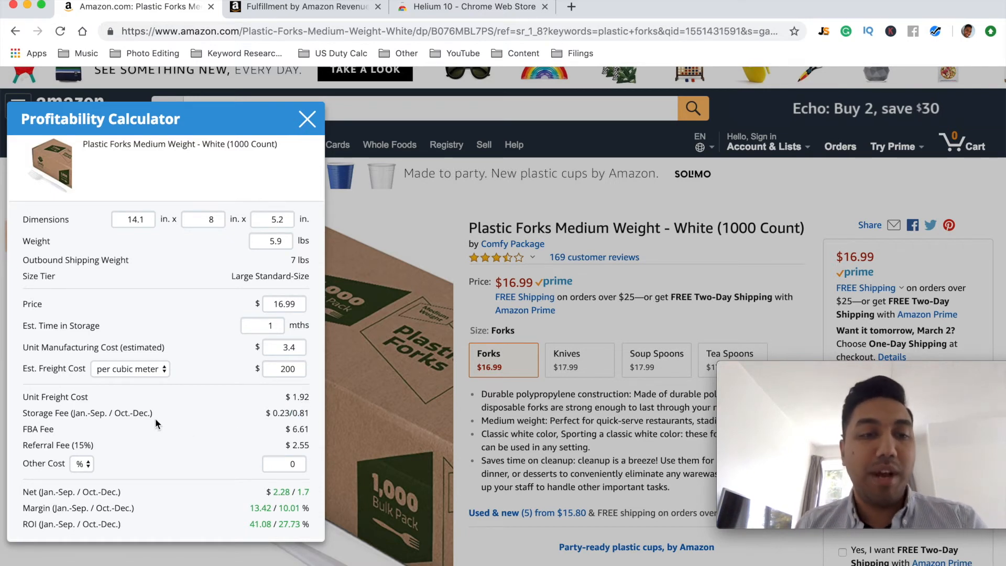
drag(114, 414, 152, 413)
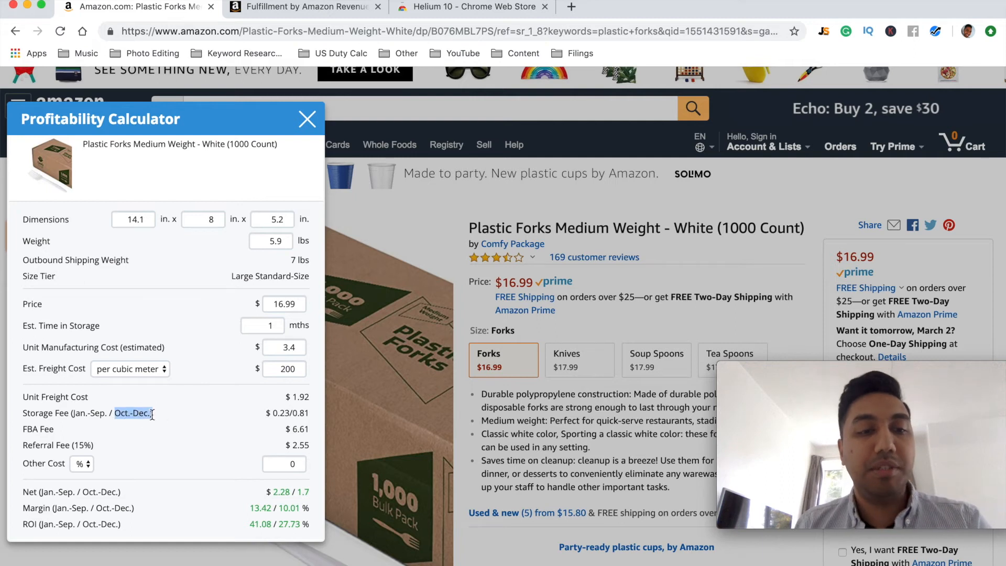
click(152, 413)
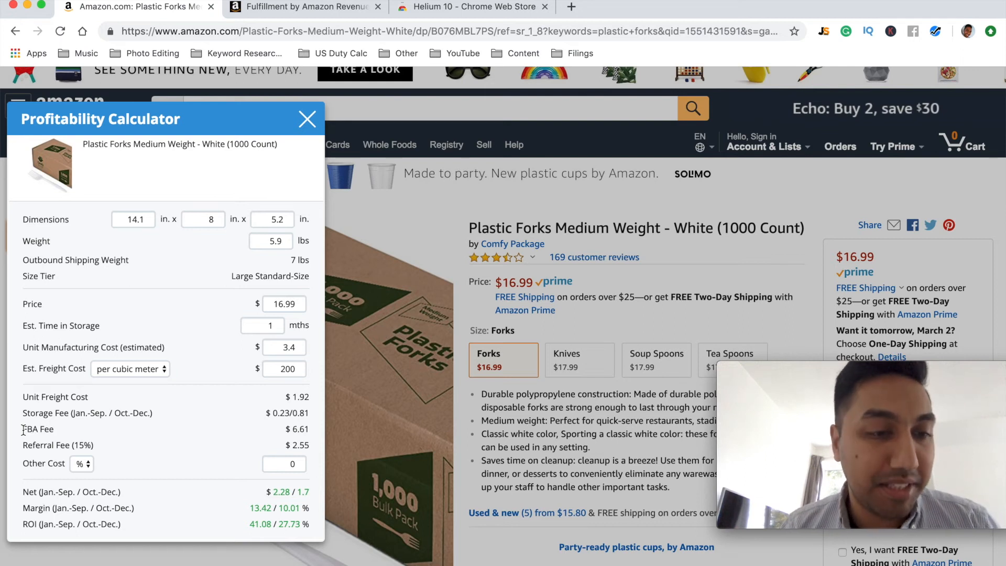
Step: Examine the referral fee percentage and amount in the Profitability Calculator
drag(23, 445, 115, 445)
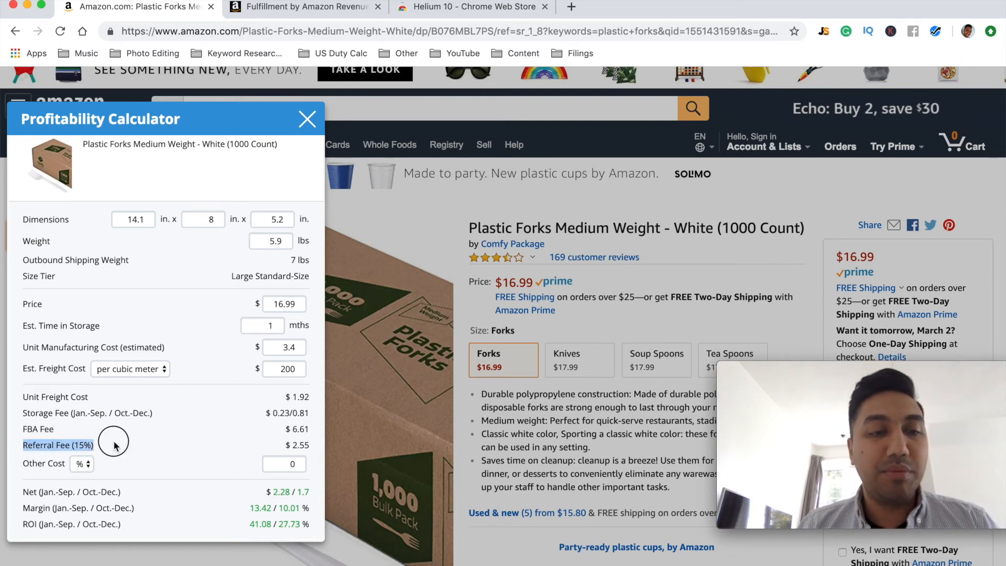
click(121, 446)
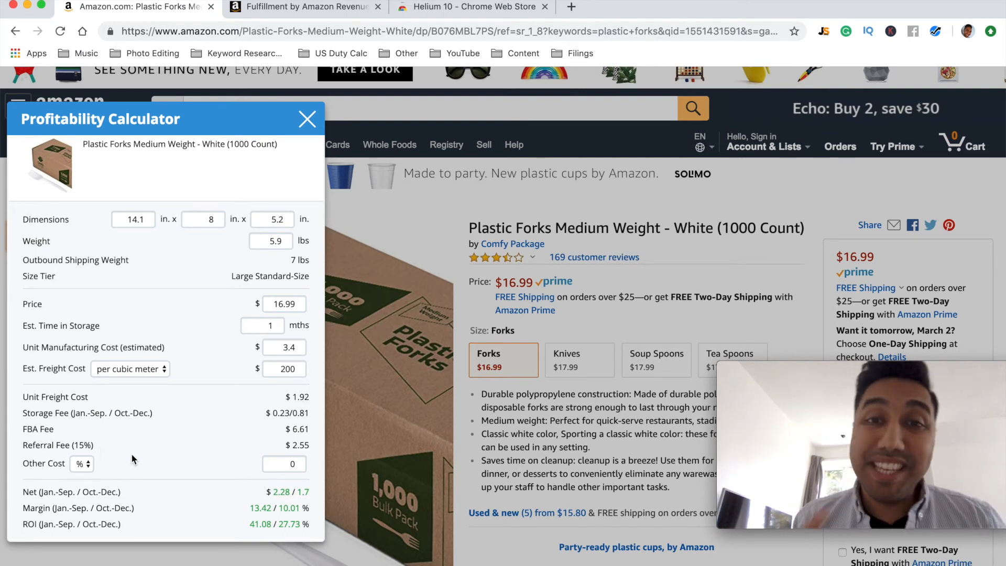
drag(79, 444, 97, 447)
click(105, 449)
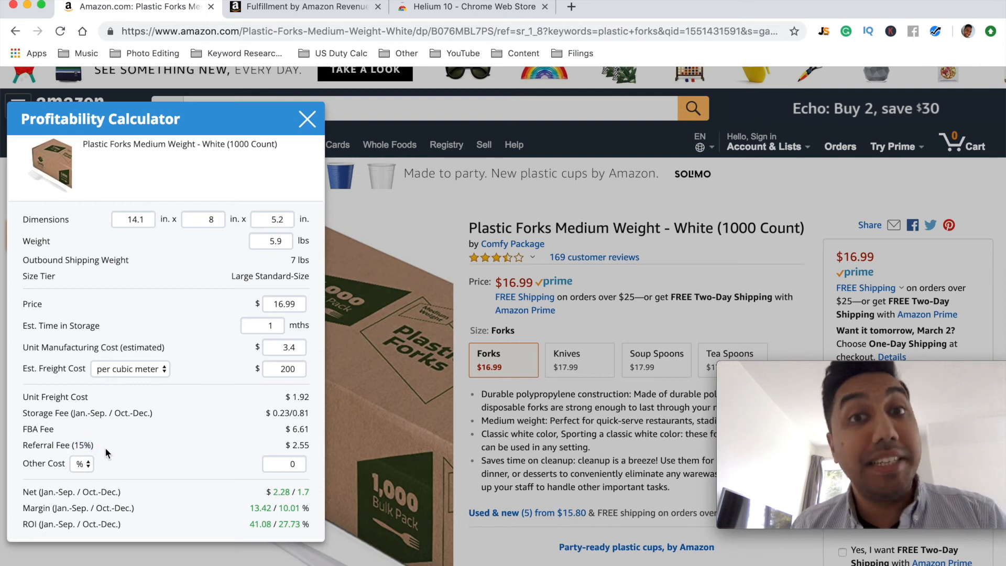
Step: Switch the Other Cost unit from percent to dollars, keeping its amount at 0
scroll(109, 457, down, 1)
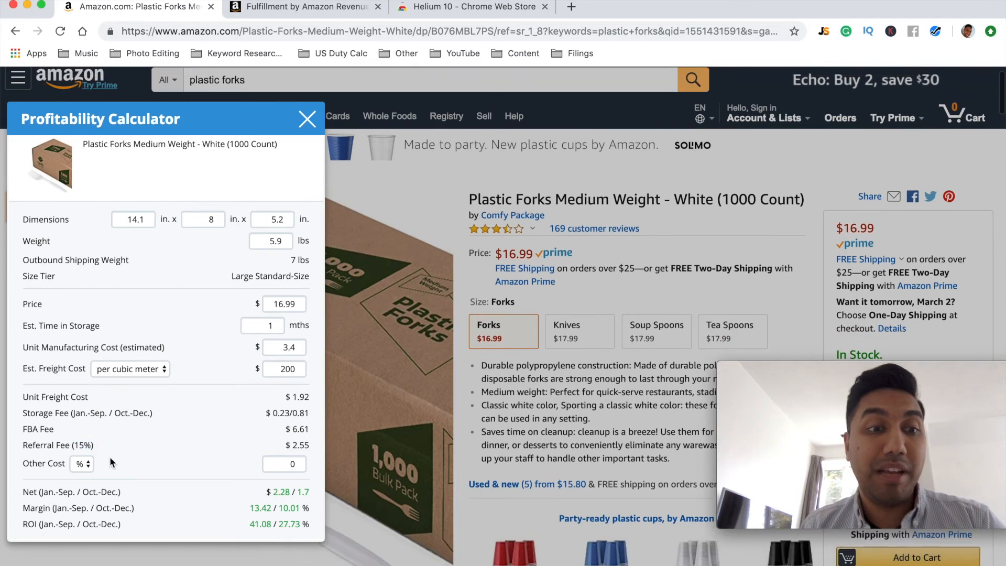
click(82, 466)
click(83, 474)
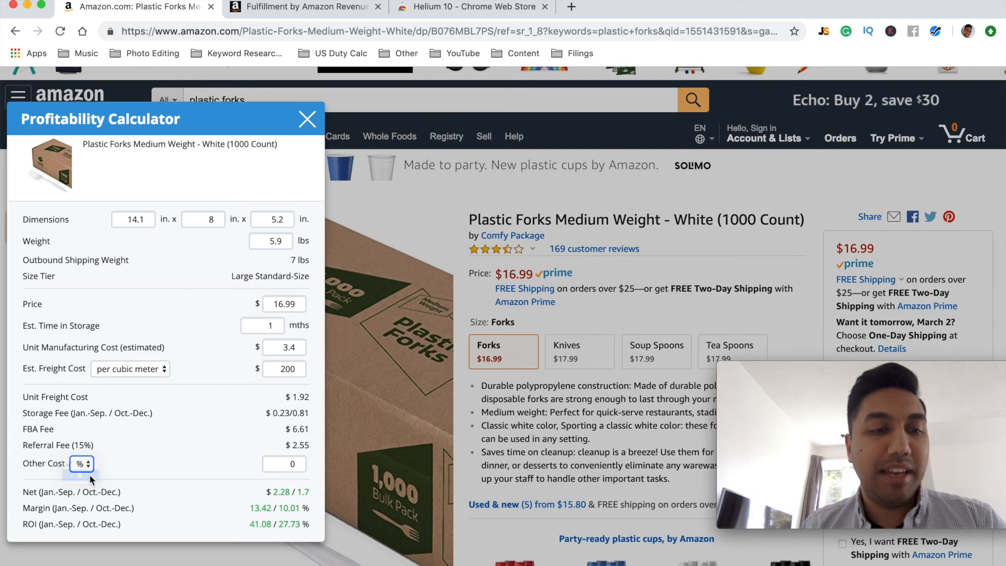
double_click(297, 465)
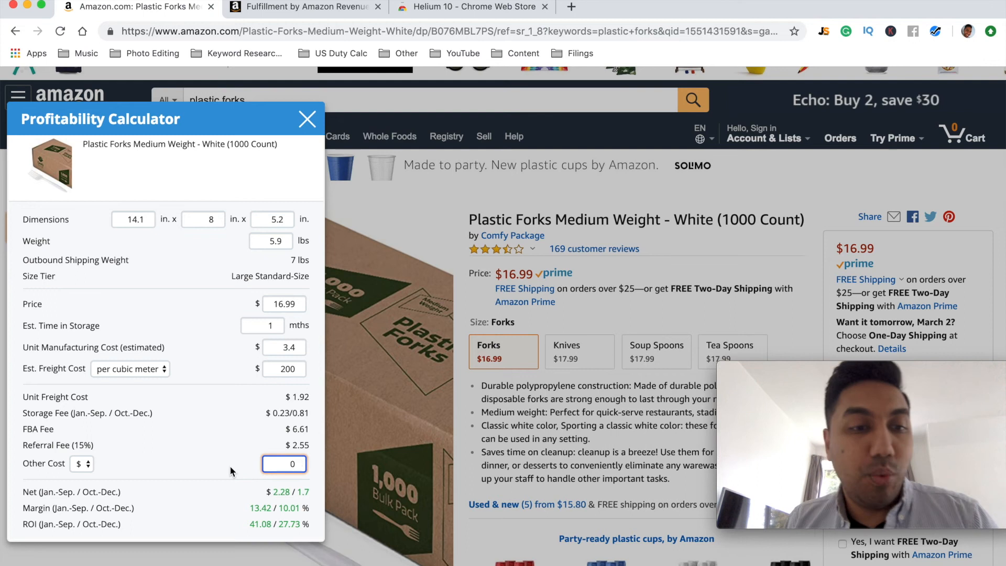
click(315, 466)
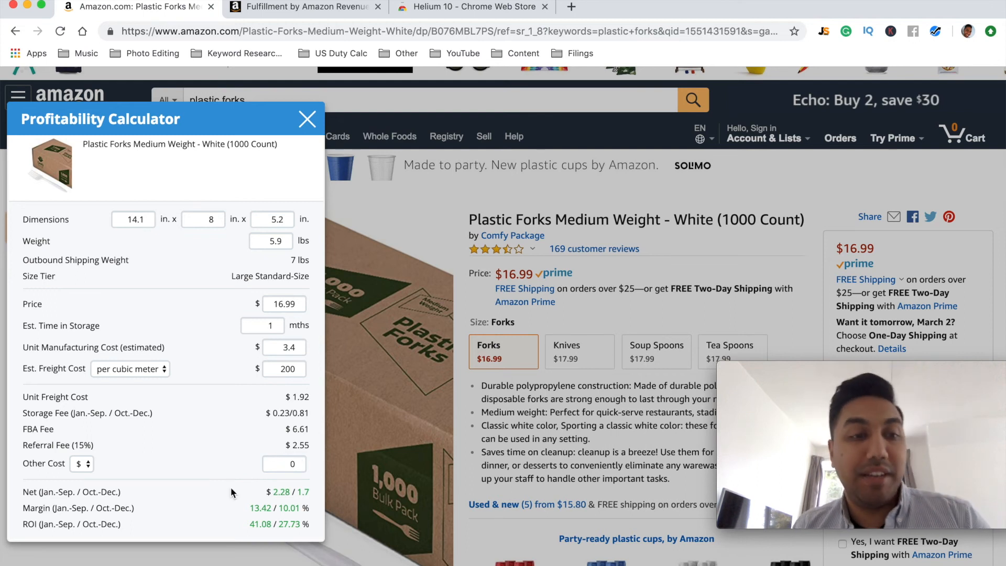
Step: Examine the product's net profit, margin and ROI for January to September and October to December
double_click(27, 492)
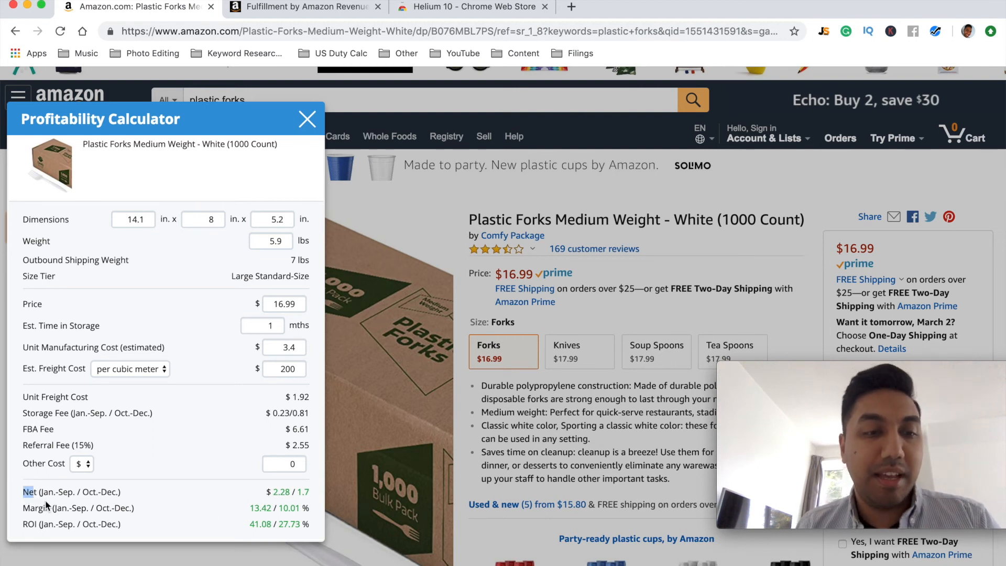
click(63, 494)
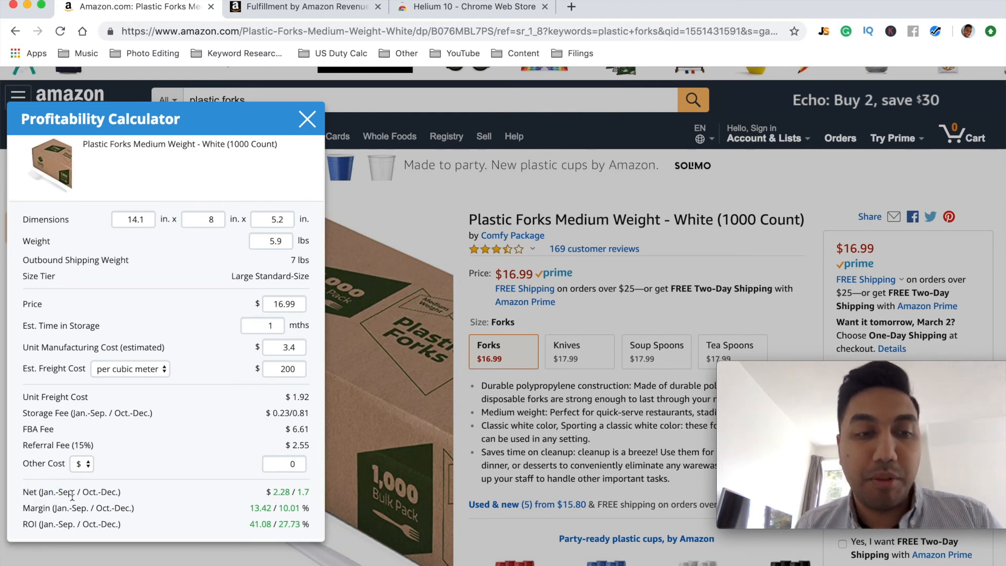
drag(256, 508, 270, 508)
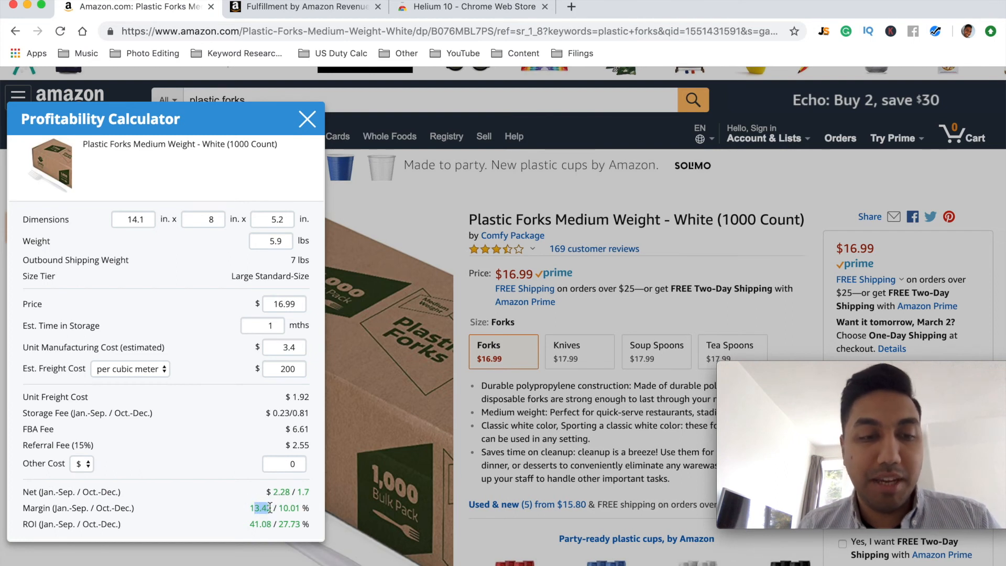
click(250, 524)
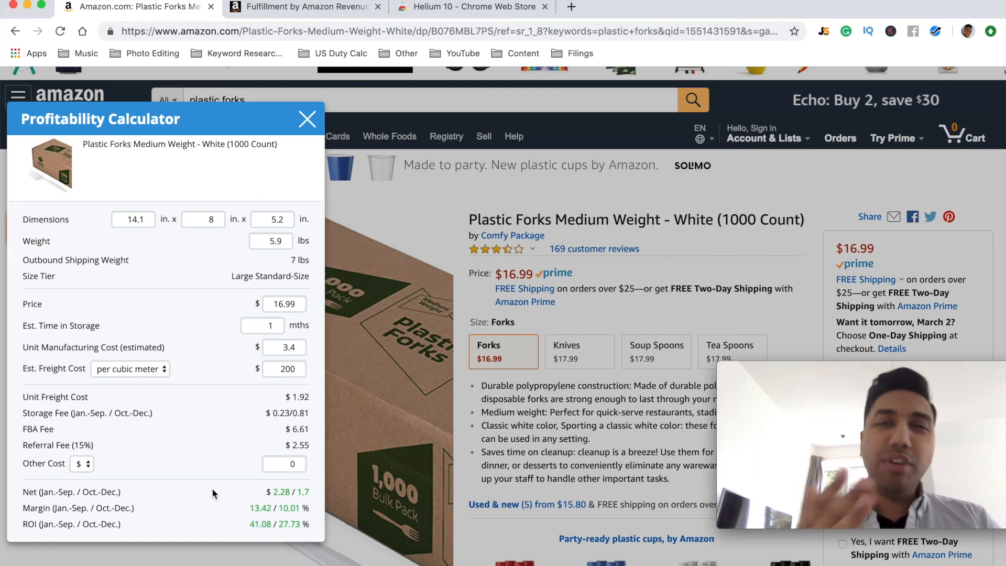
drag(266, 491, 292, 493)
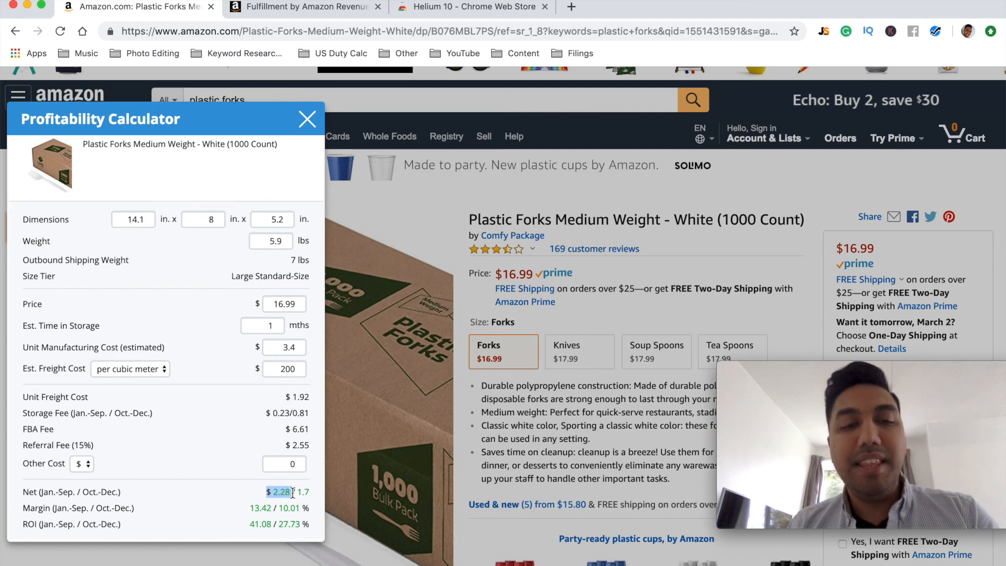
mouse_move(259, 501)
mouse_down()
mouse_move(251, 507)
mouse_move(274, 508)
mouse_up()
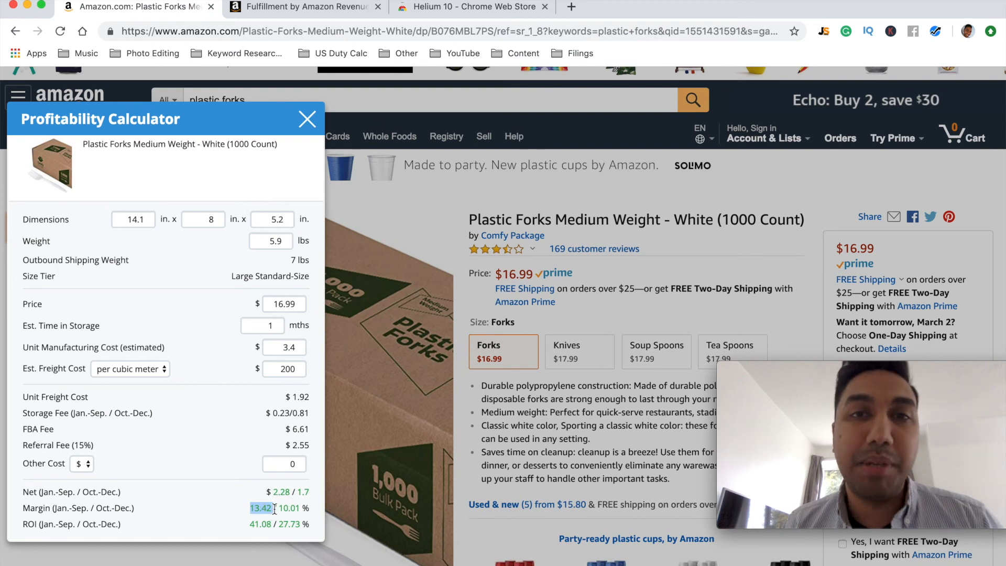
click(240, 514)
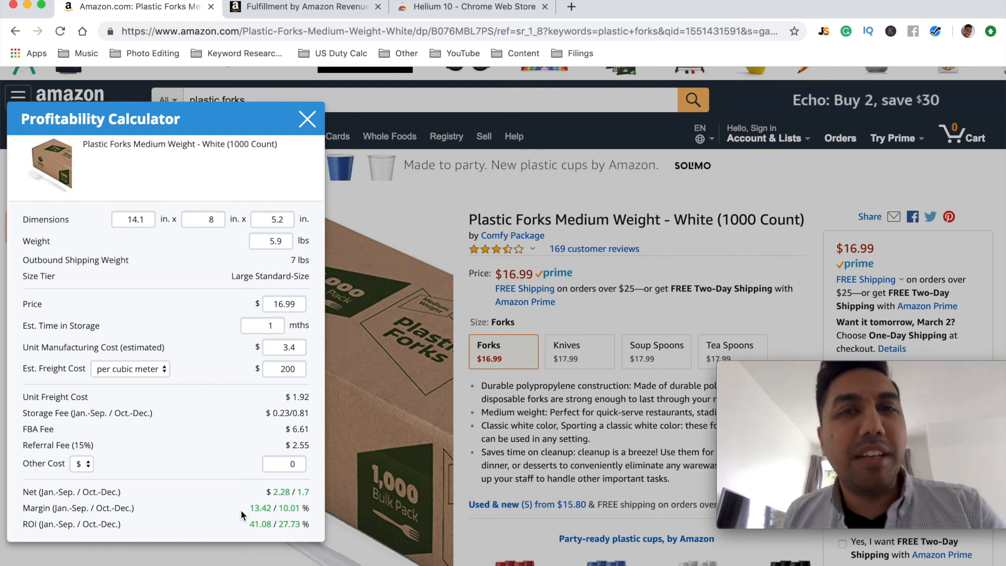